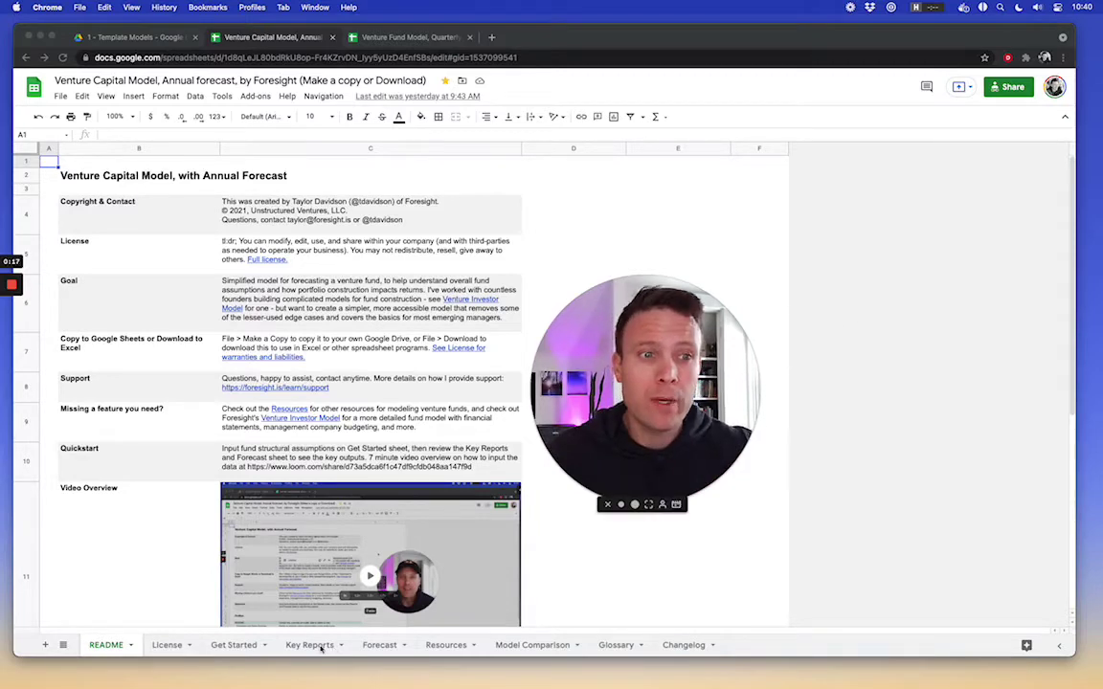
# Step: Examine the Return Assumptions on the annual model's Get Started sheet: exit types, average gross multiples and average hold periods
pyautogui.click(233, 646)
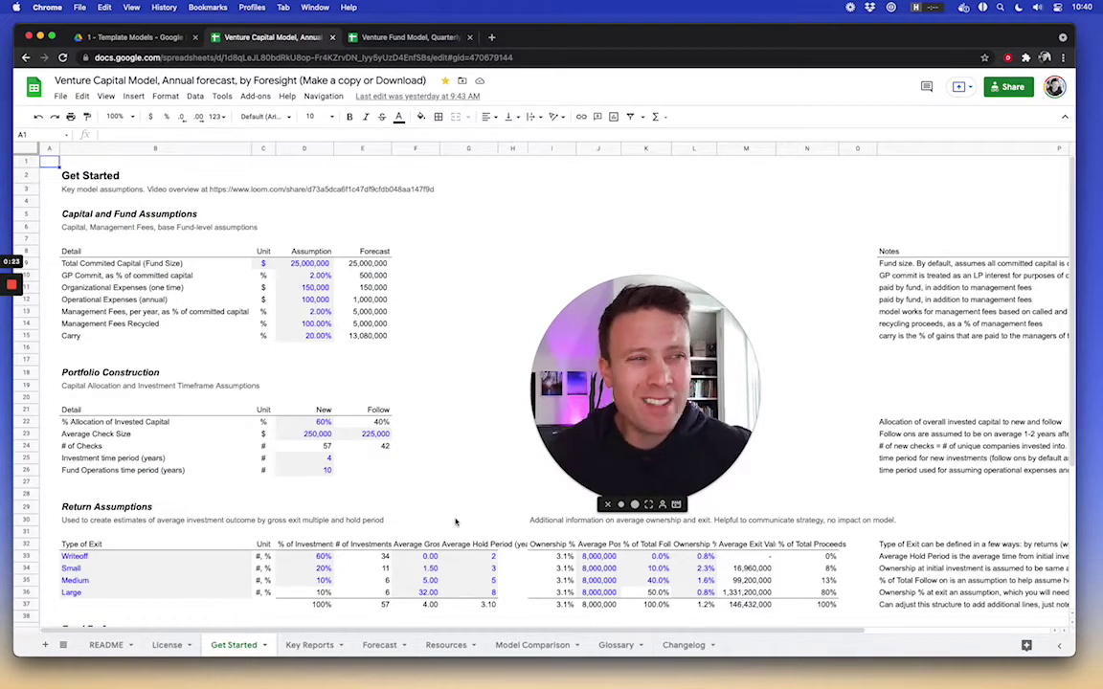
pyautogui.scroll(-1, 456, 522)
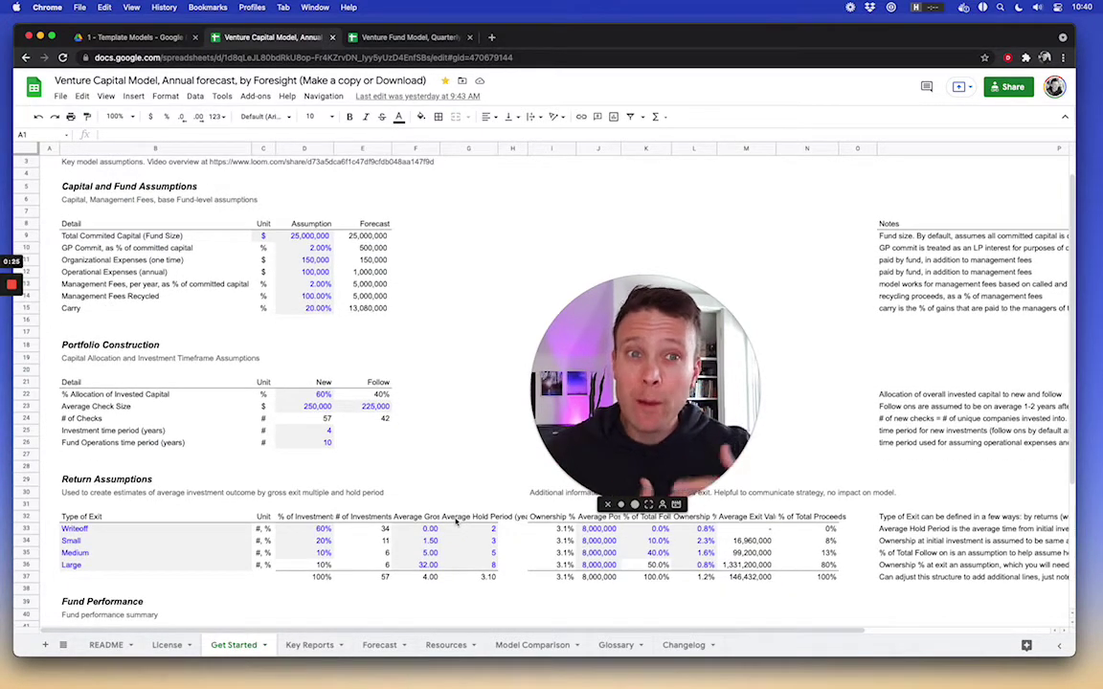
pyautogui.moveTo(110, 528); pyautogui.dragTo(125, 565)
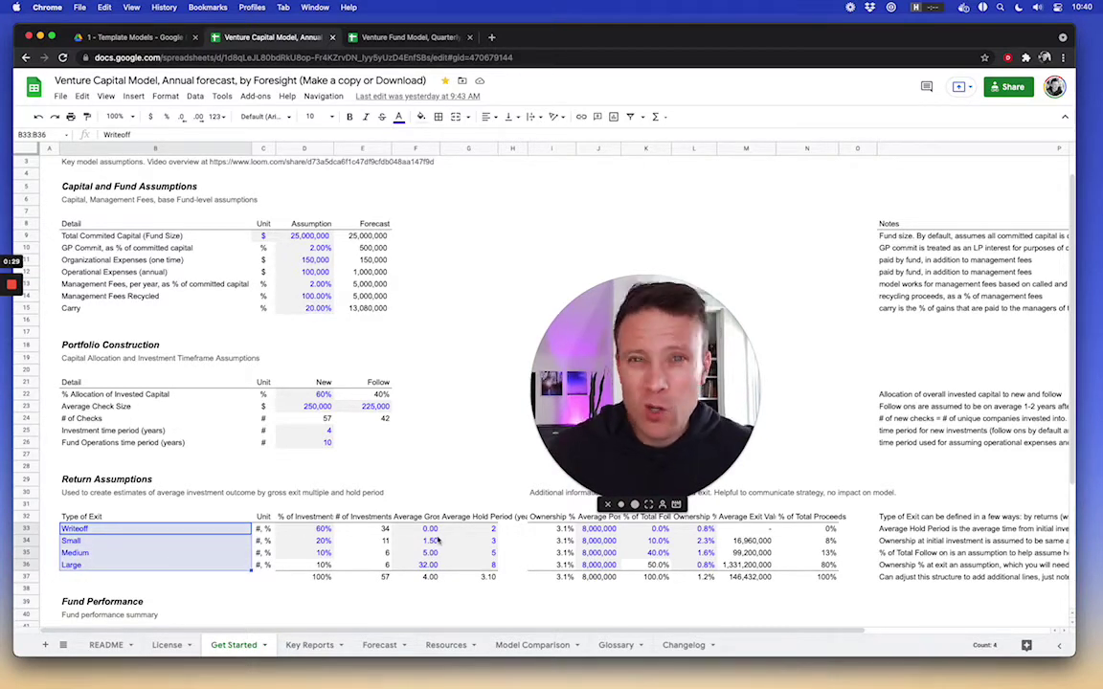
pyautogui.moveTo(430, 528); pyautogui.dragTo(433, 569)
pyautogui.moveTo(479, 528); pyautogui.dragTo(481, 576)
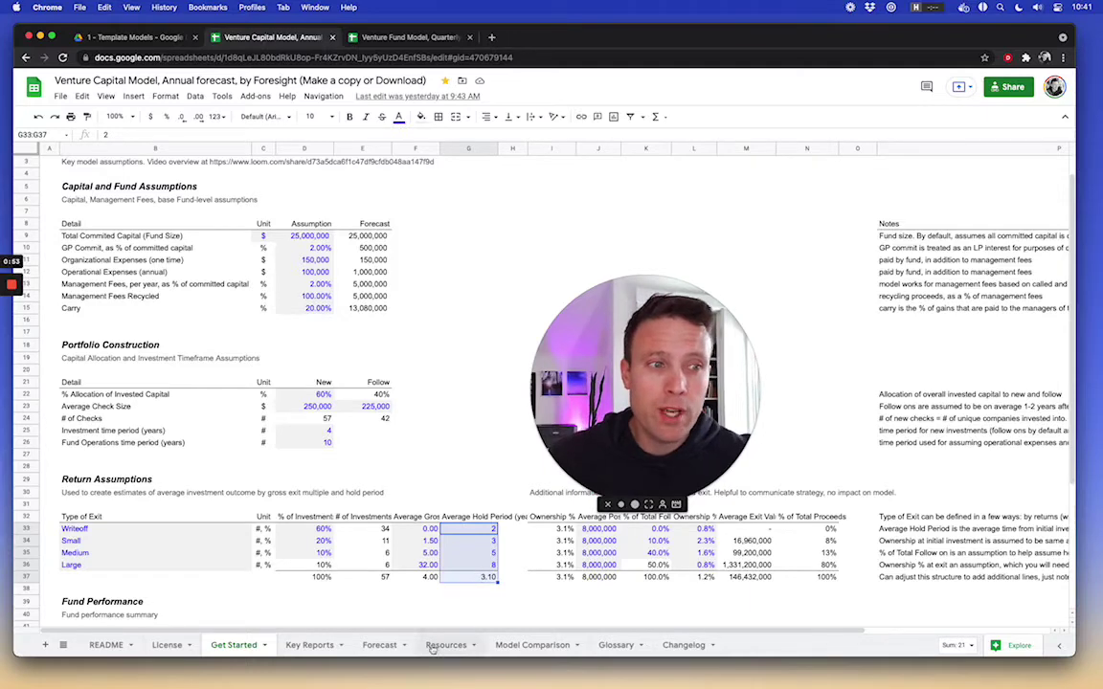
# Step: Review the New Investments, Follow on Investments and Total Investments by cohort rows on the annual model's Forecast sheet
pyautogui.click(379, 646)
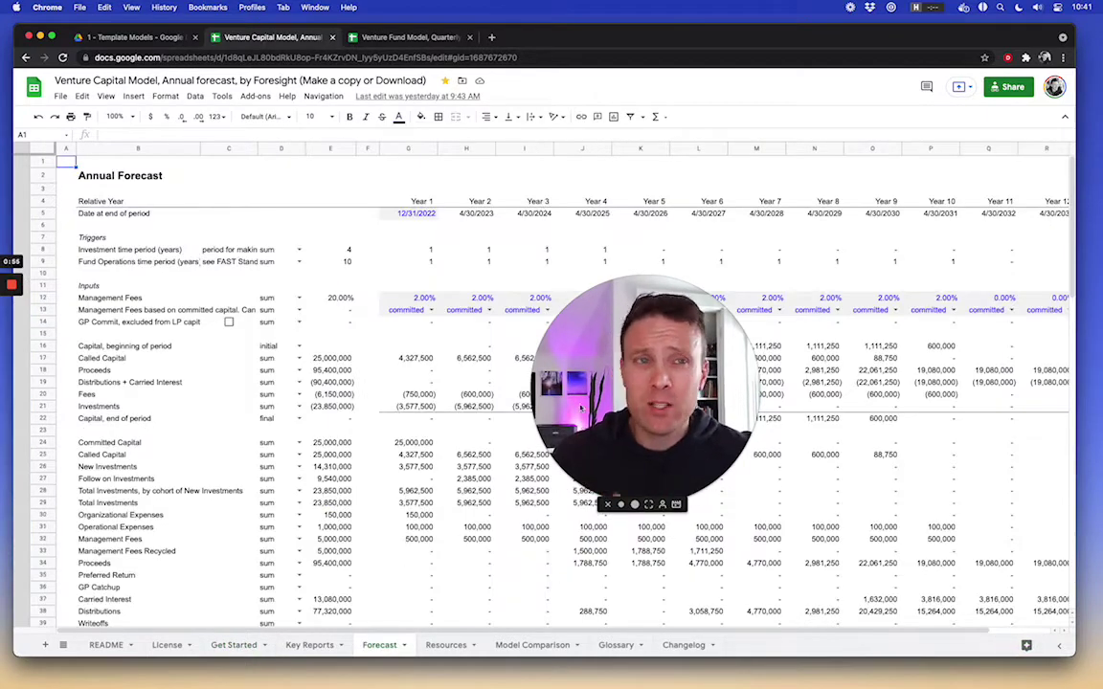
pyautogui.scroll(-1, 640, 360)
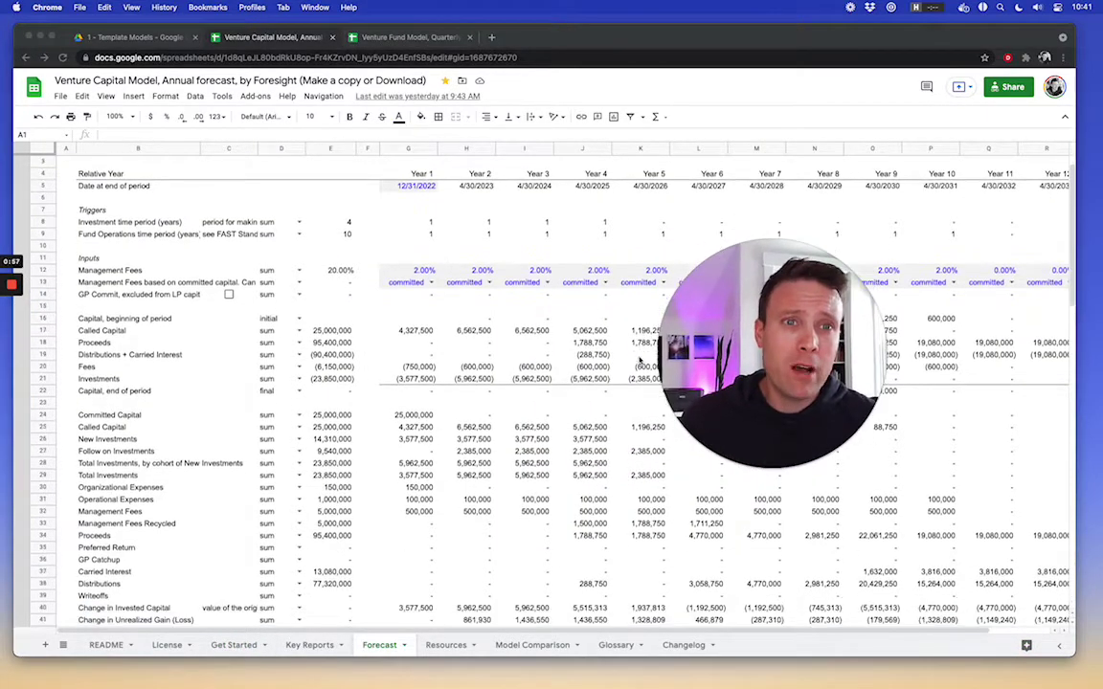
pyautogui.scroll(-1, 640, 360)
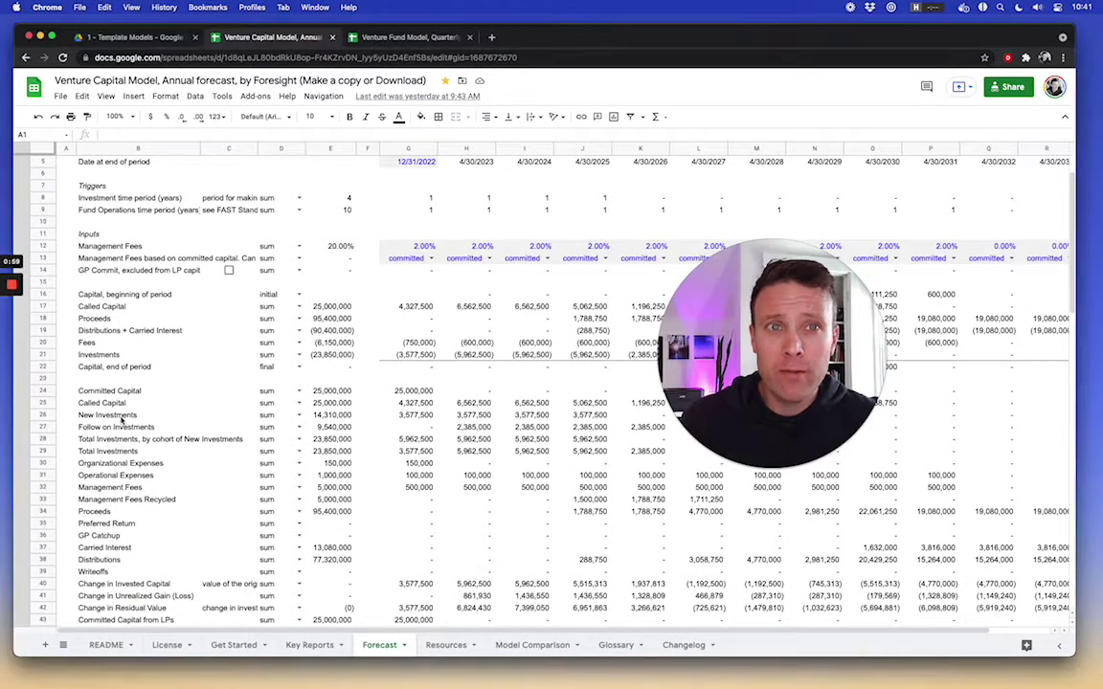
pyautogui.moveTo(123, 417); pyautogui.dragTo(510, 408)
pyautogui.moveTo(134, 427); pyautogui.dragTo(562, 433)
pyautogui.click(142, 440)
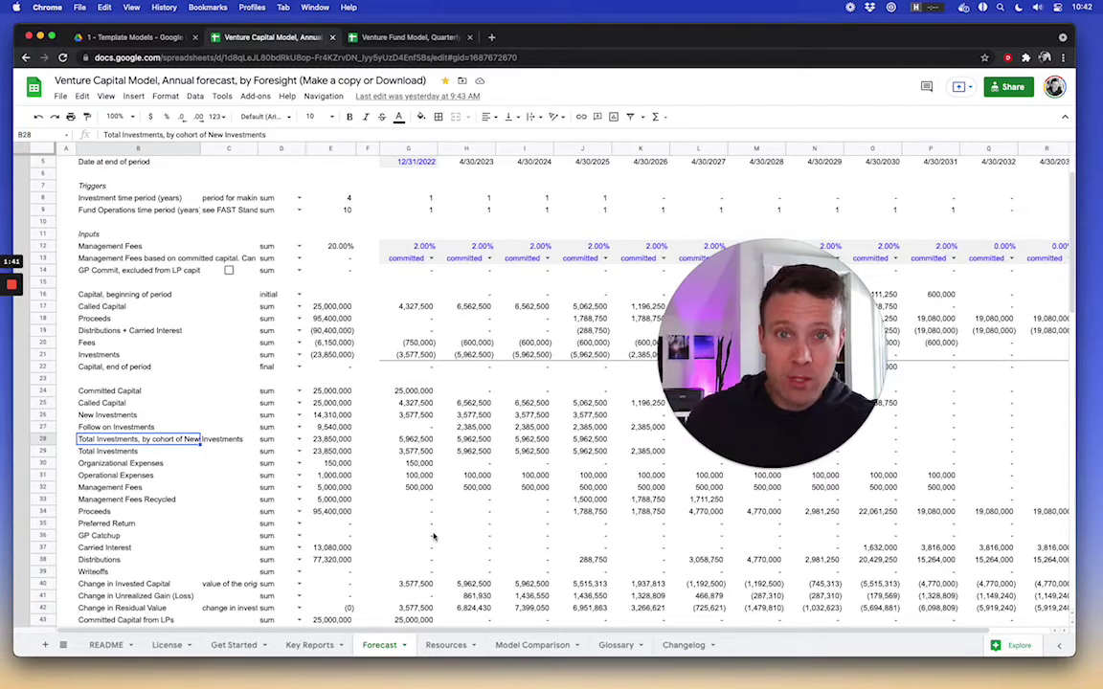
# Step: Switch to the quarterly Venture Fund Model and inspect the Time to Exit and Average Exit Valuation rows in Portfolio Construction
pyautogui.click(396, 38)
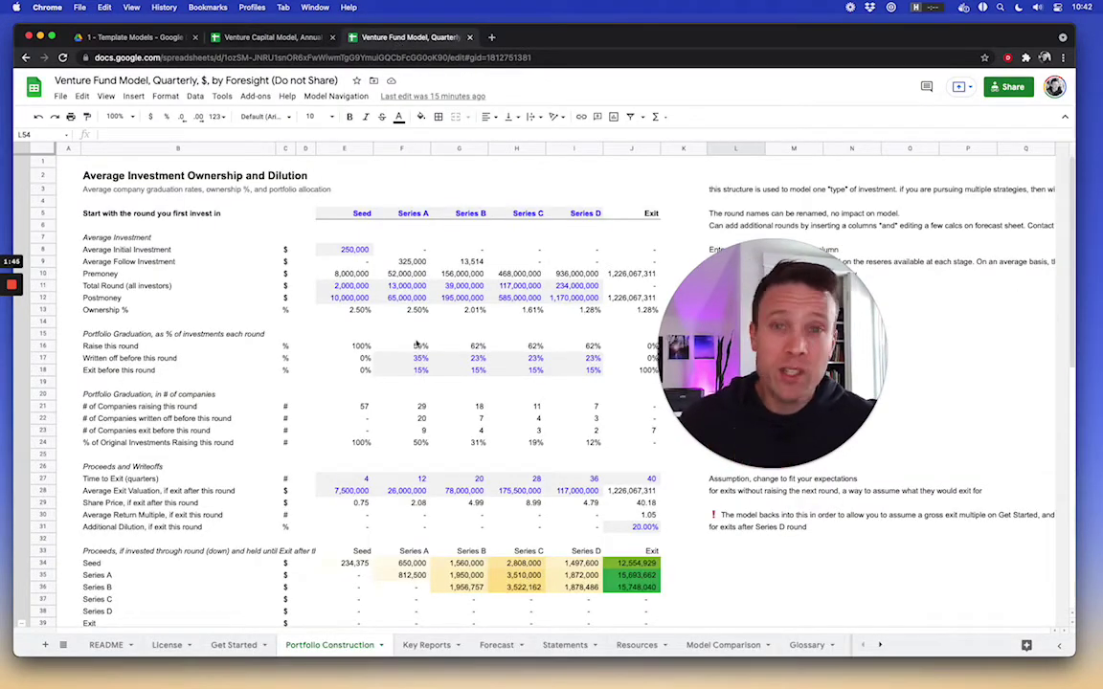
pyautogui.scroll(-2, 418, 456)
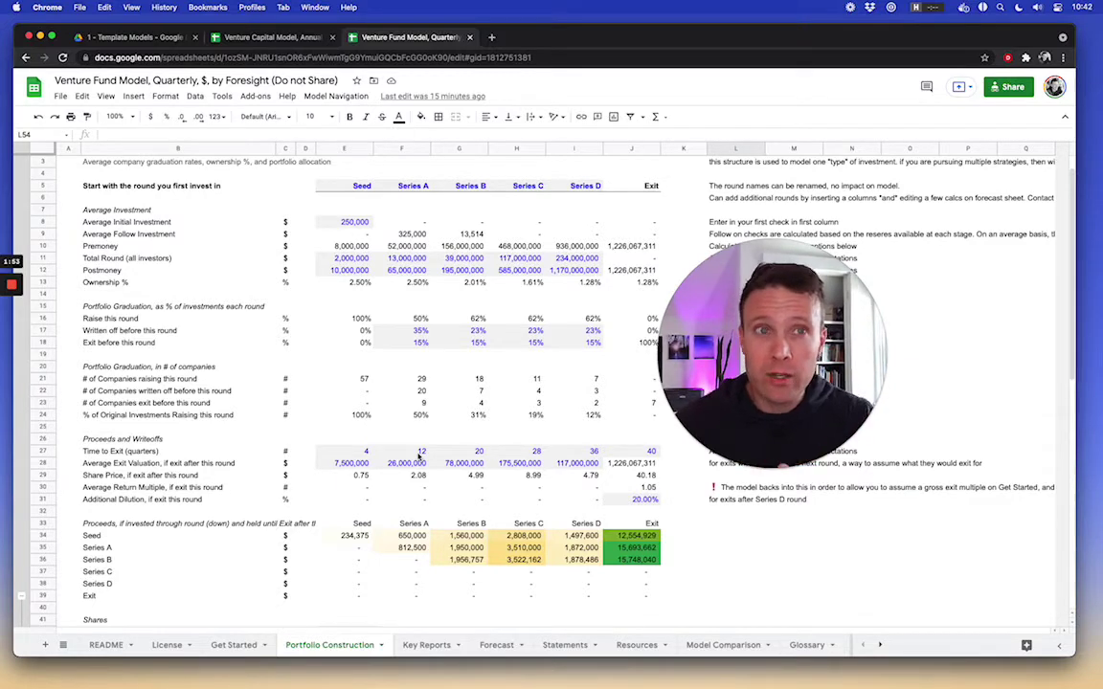
pyautogui.click(46, 451)
pyautogui.click(43, 463)
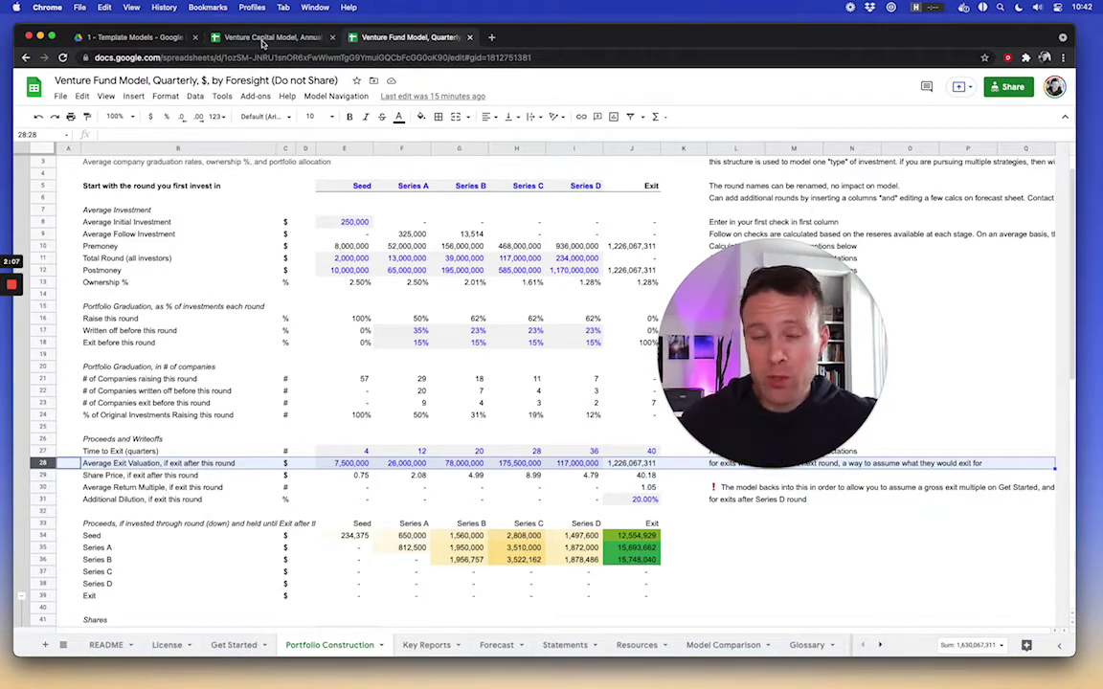
# Step: Return to the annual model's Forecast sheet and inspect the Return of Capital row in the Waterfall section
pyautogui.click(263, 42)
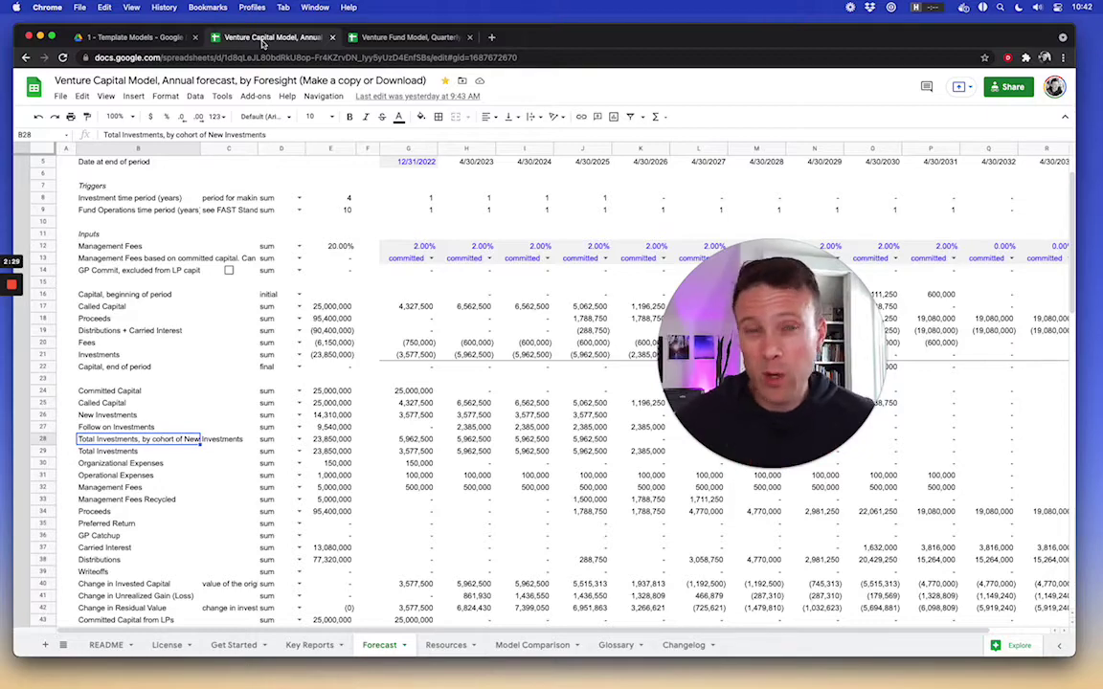
pyautogui.scroll(-5, 272, 378)
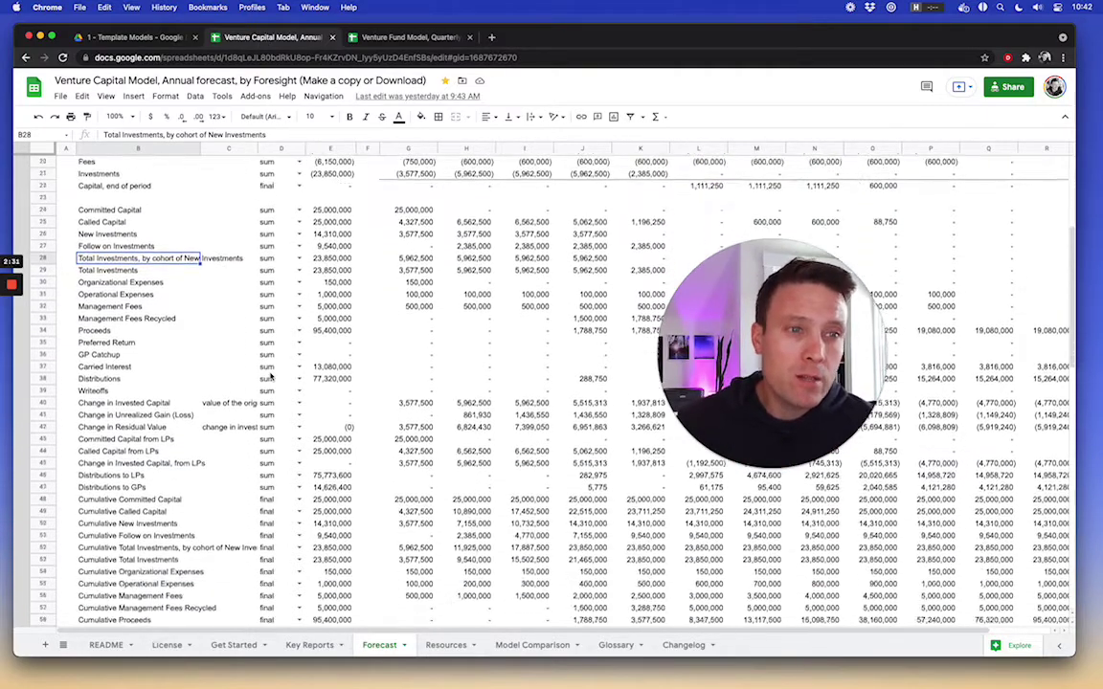
pyautogui.scroll(-9, 272, 379)
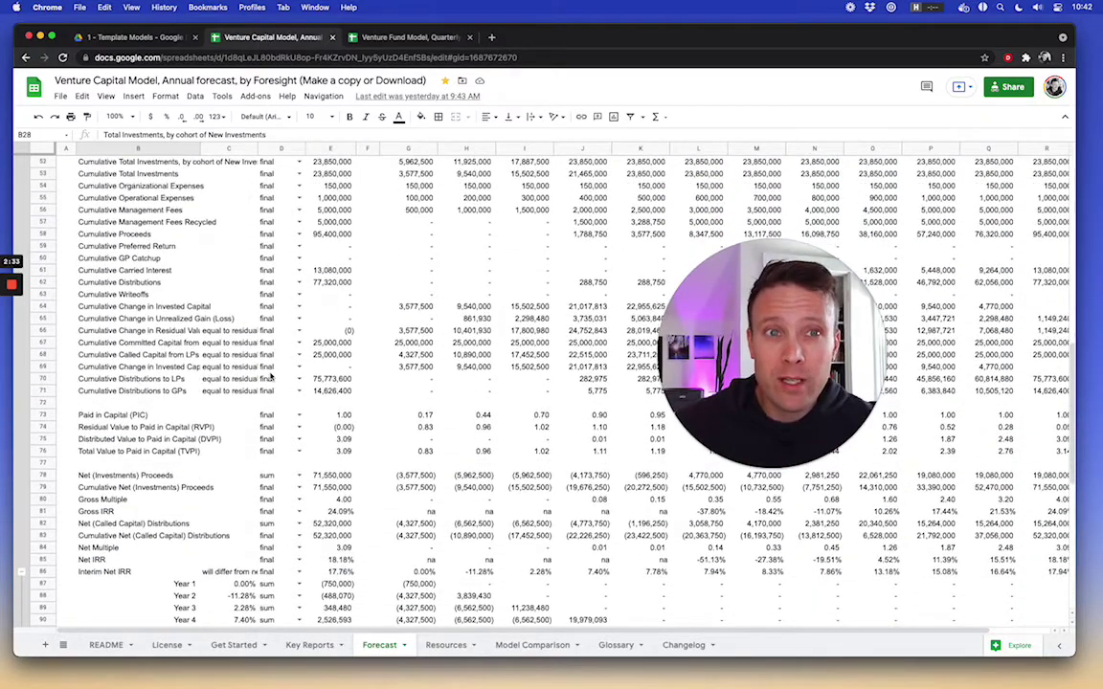
pyautogui.scroll(-10, 272, 378)
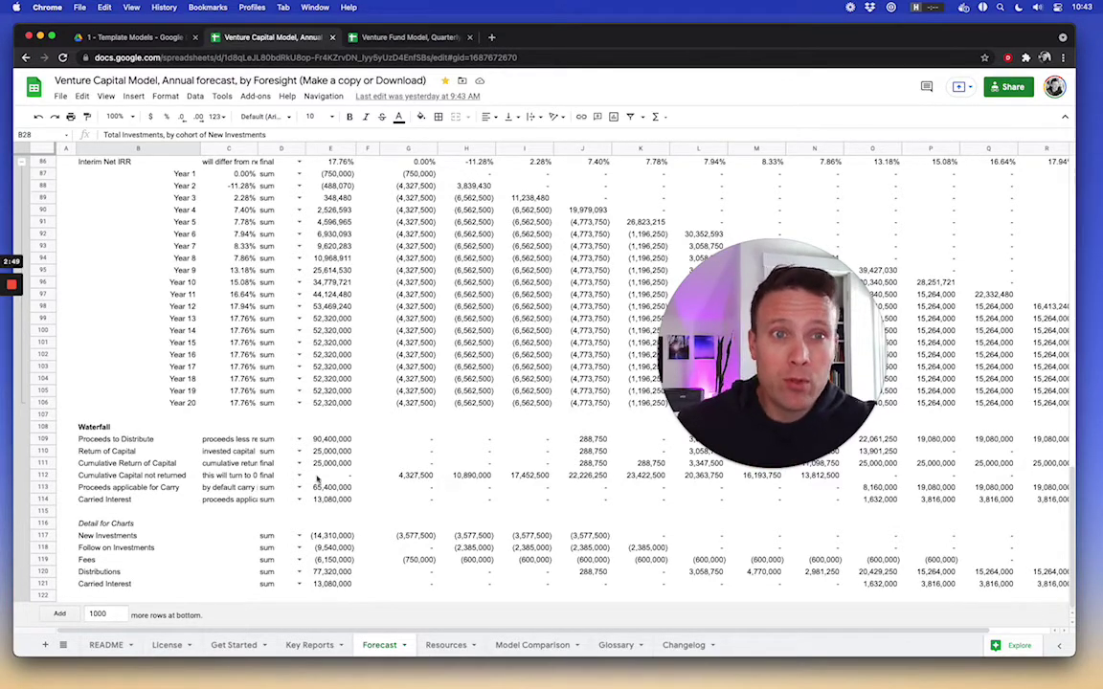
pyautogui.click(42, 451)
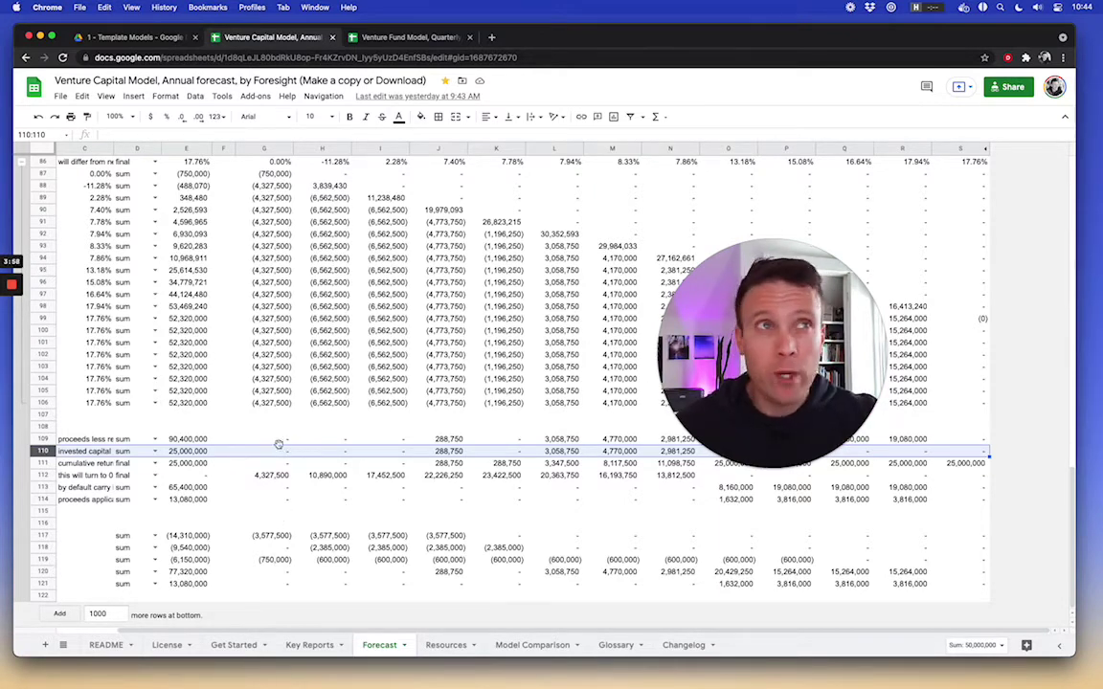
# Step: Inspect the Preferred Return and GP Catchup assumptions on the quarterly model's Get Started sheet
pyautogui.click(396, 43)
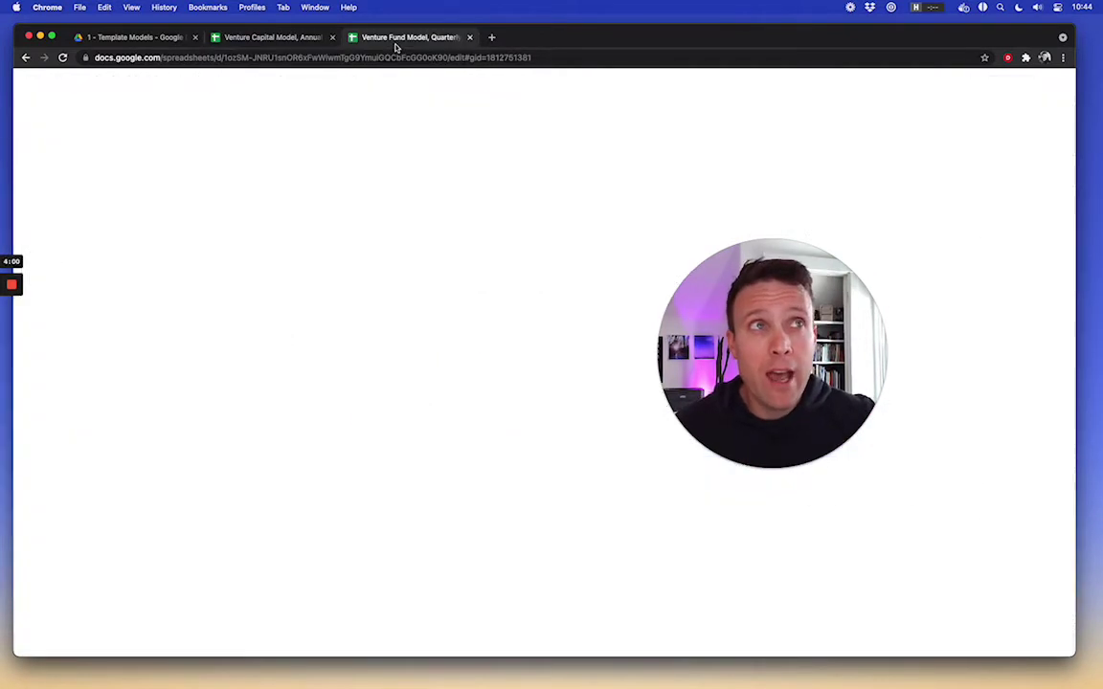
pyautogui.click(232, 644)
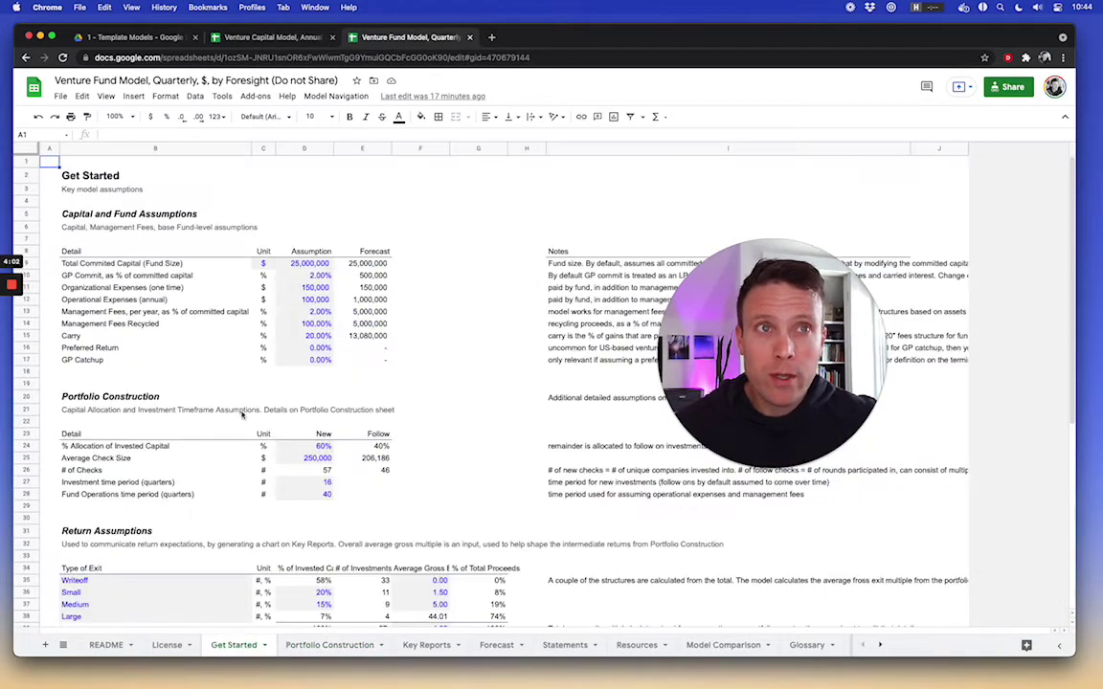
pyautogui.moveTo(125, 347); pyautogui.dragTo(328, 358)
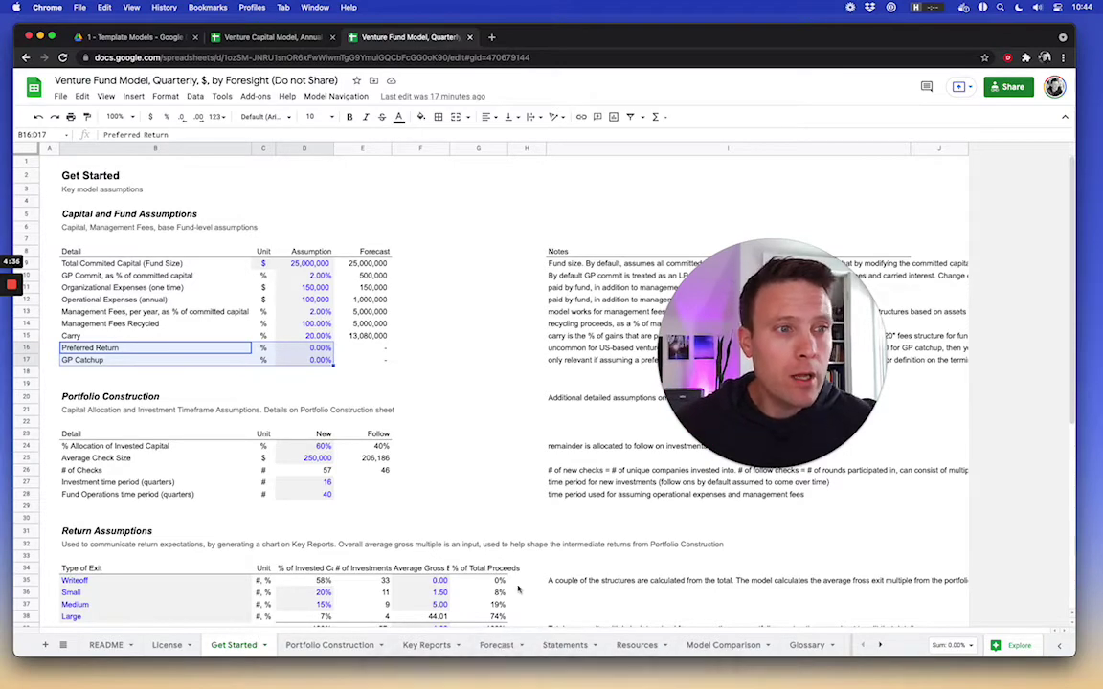
# Step: Examine the Preferred Return, GP Catchup and Carried Interest sections on the quarterly model's Forecast sheet
pyautogui.click(496, 645)
pyautogui.scroll(-15, 536, 512)
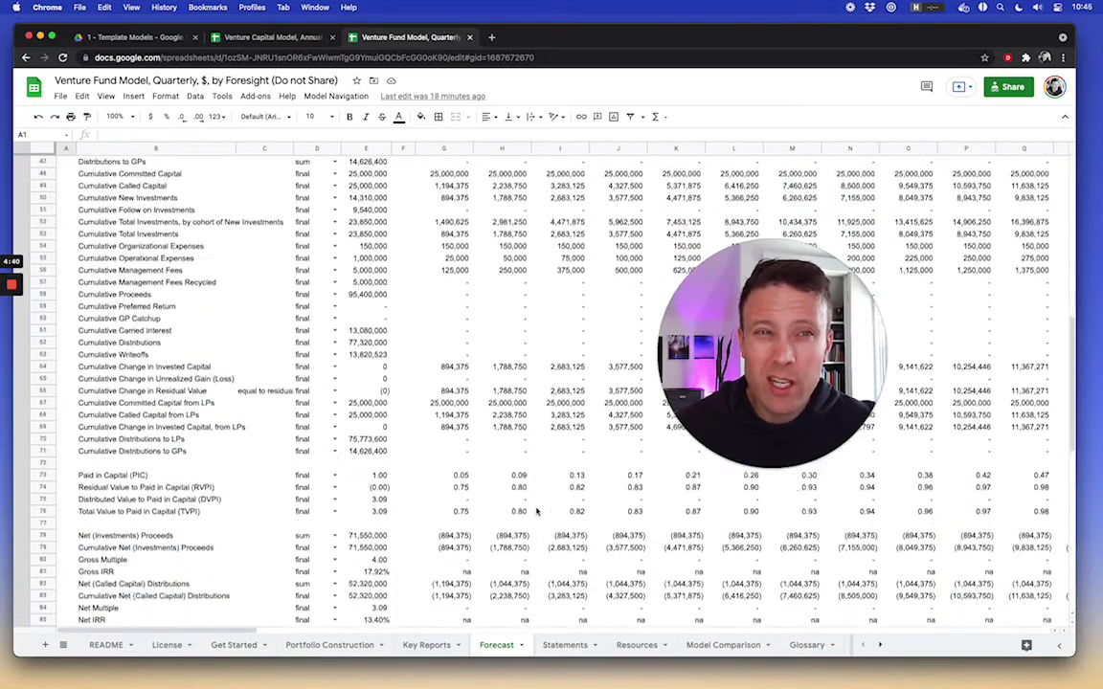
pyautogui.scroll(-10, 537, 512)
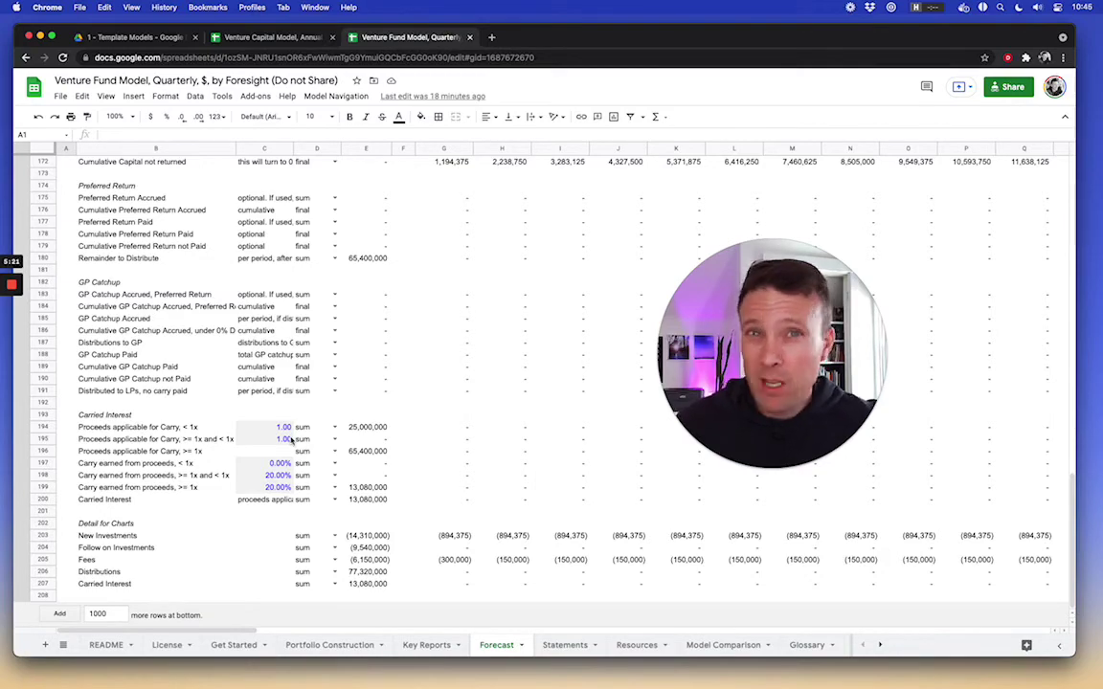
# Step: Try excluding the GP Commit from LP capital in the quarterly Forecast inputs, and switch the option off again
pyautogui.scroll(8, 376, 386)
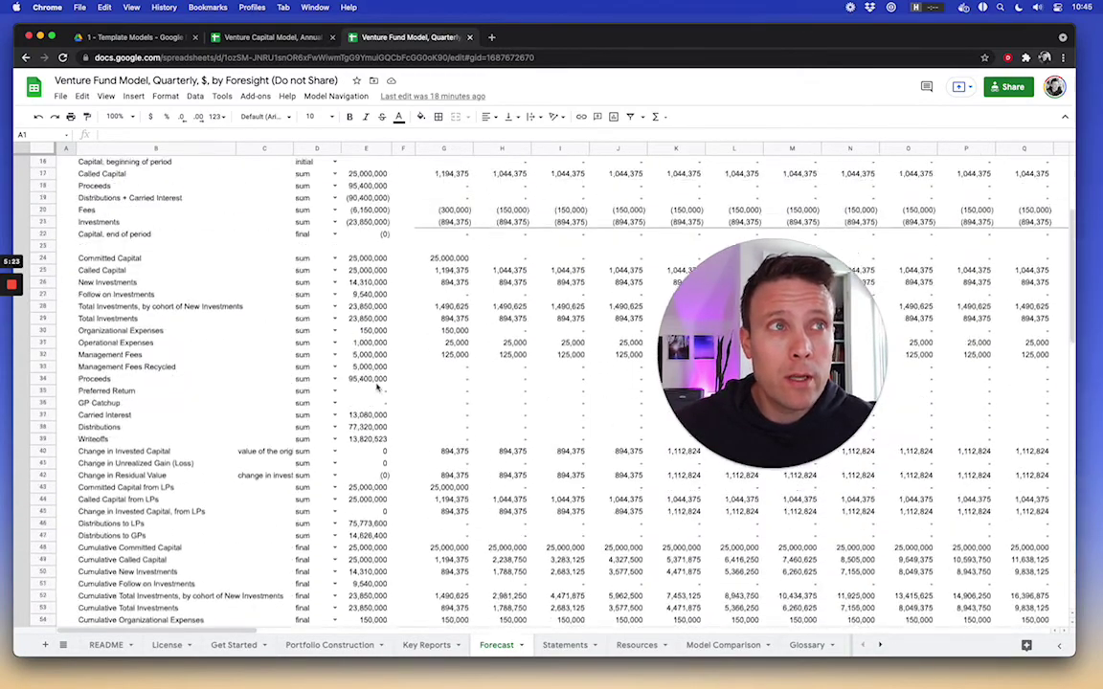
pyautogui.scroll(5, 377, 386)
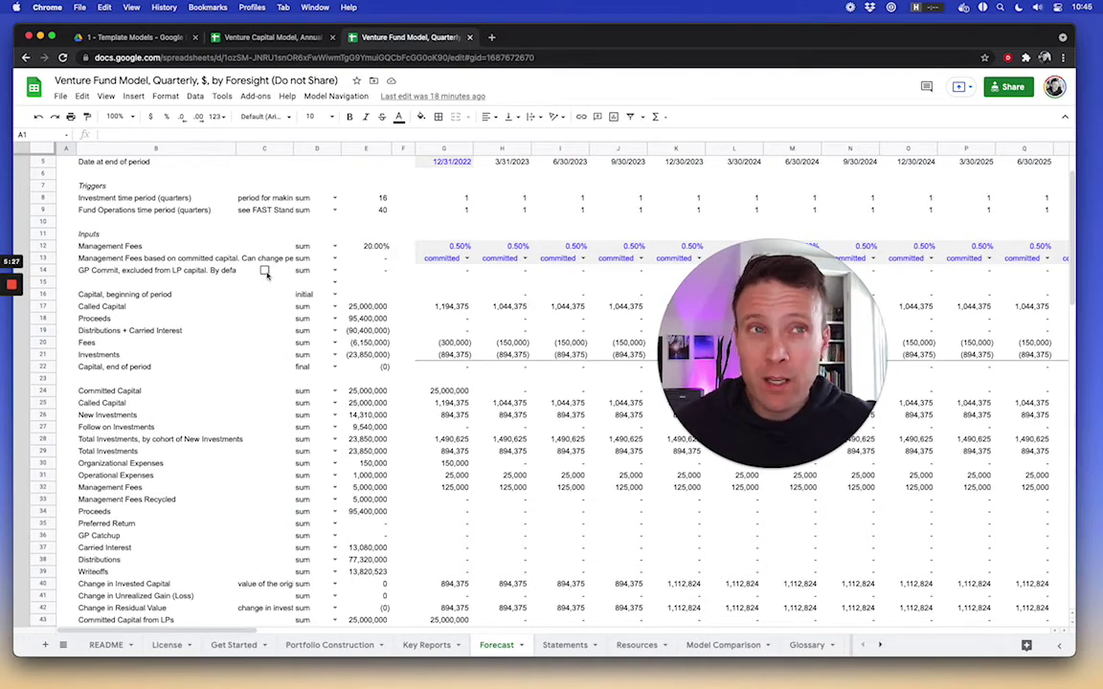
pyautogui.click(265, 271)
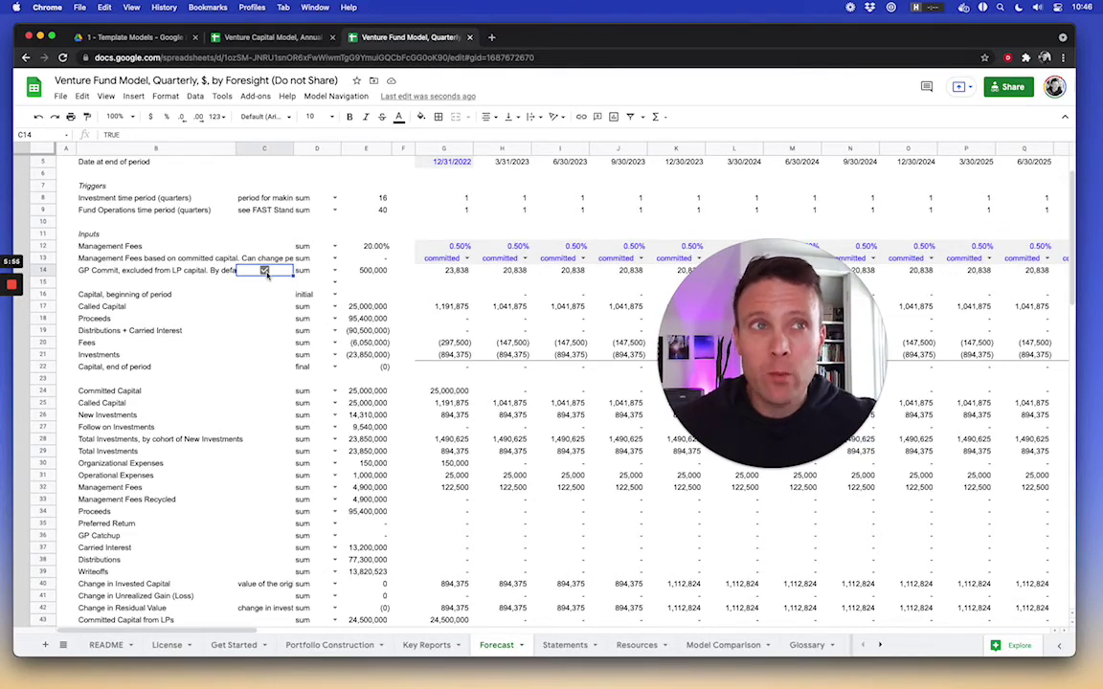
pyautogui.click(266, 272)
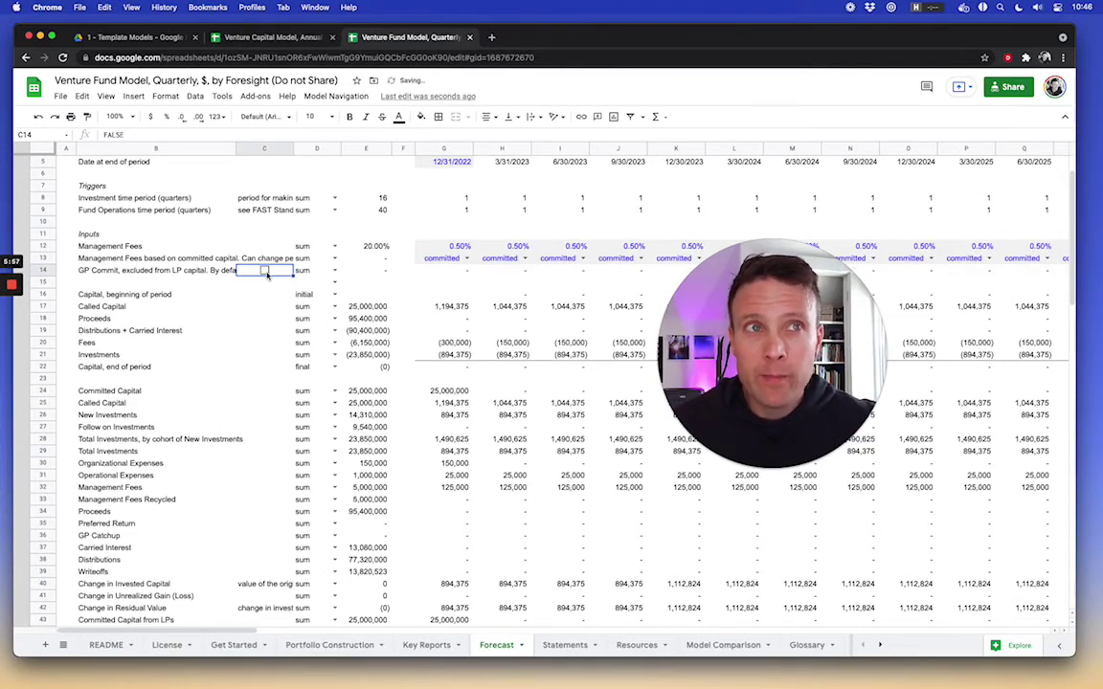